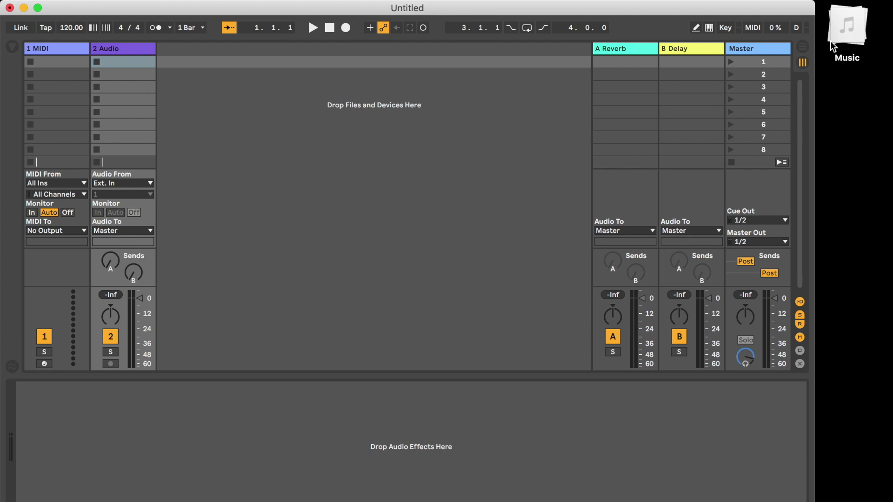
Drag The Entertainer .mid from the Music stack into track 1, track 2 and a new third track.
left_click(836, 41)
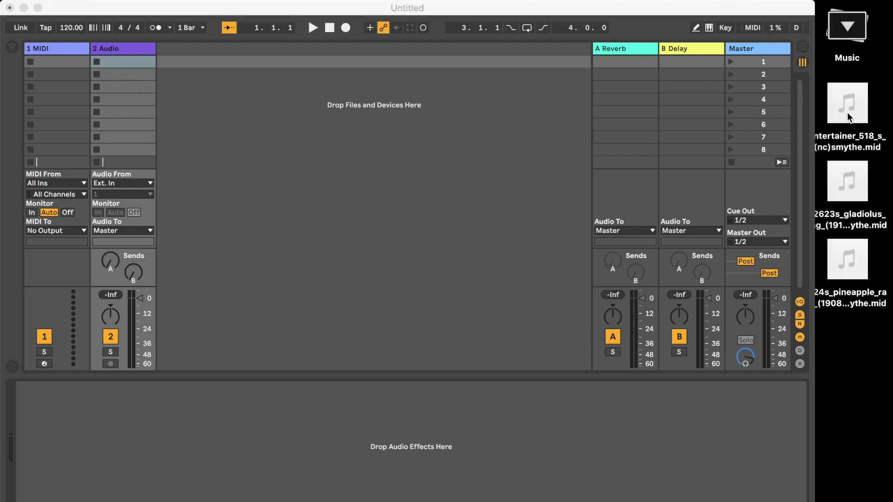
left_click(848, 116)
left_click_drag(848, 116, 70, 102)
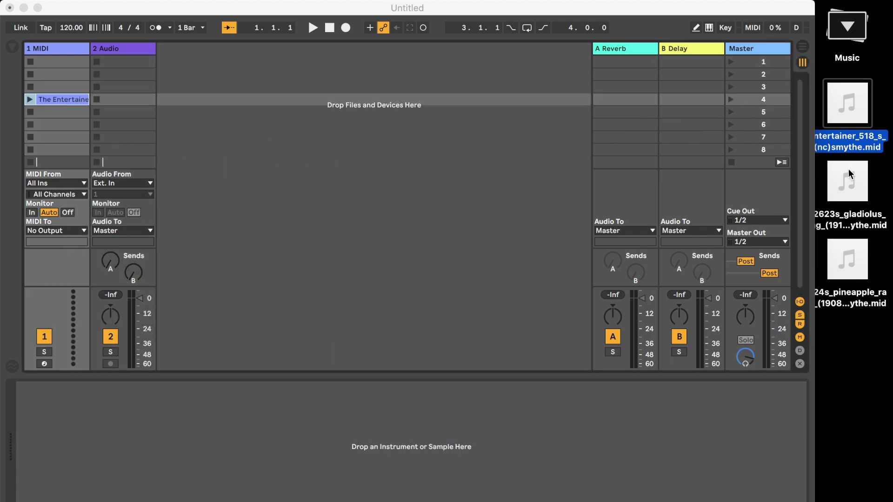
left_click_drag(857, 123, 112, 113)
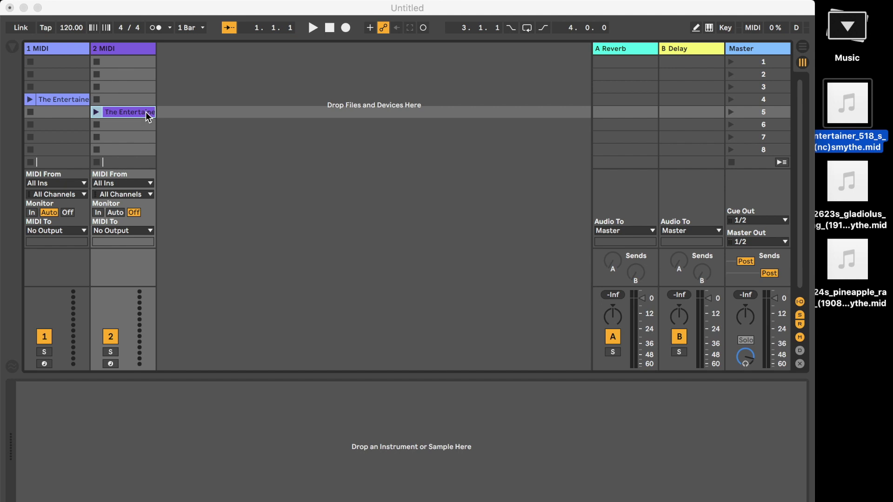
left_click(860, 125)
left_click_drag(859, 125, 224, 114)
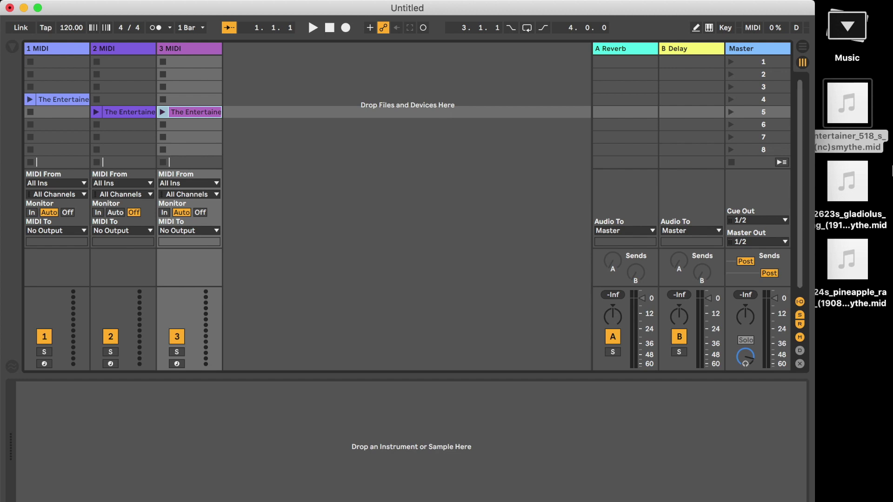
Drop The Entertainer and Gladiolus Rag files into row 3, then again into track 4 from row 5.
left_click(839, 125)
left_click(838, 120)
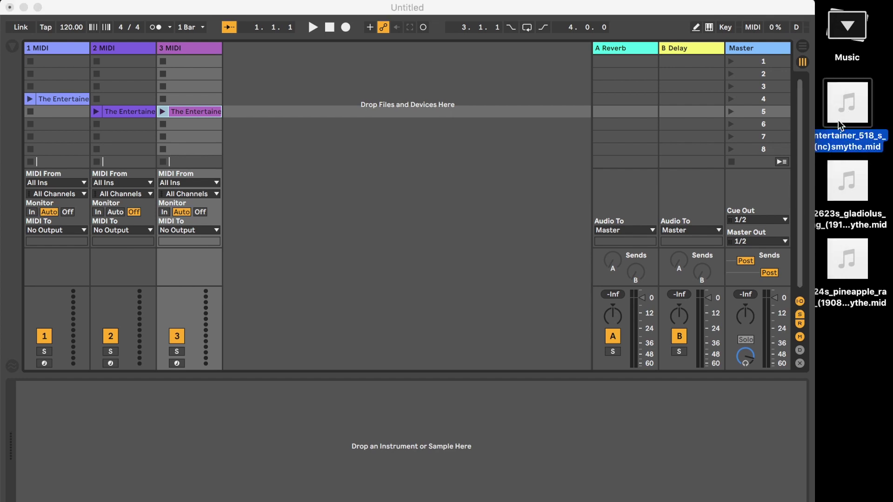
left_click(838, 183, "super")
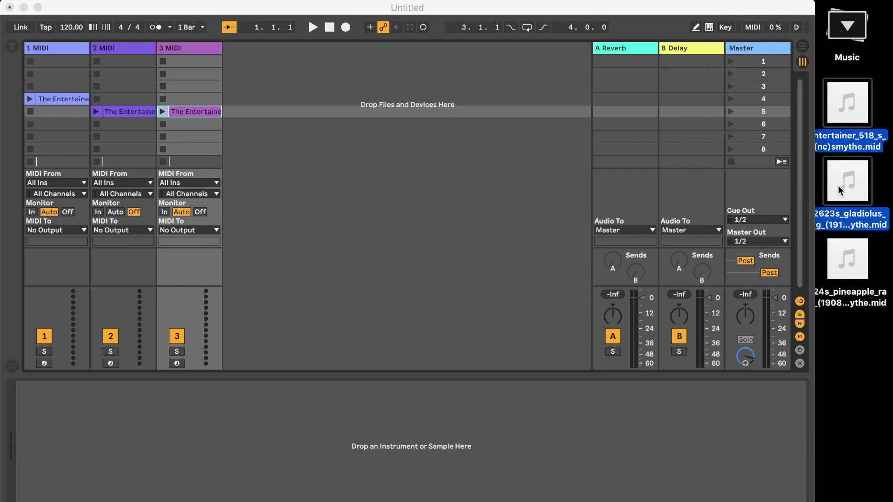
left_click_drag(838, 181, 195, 86)
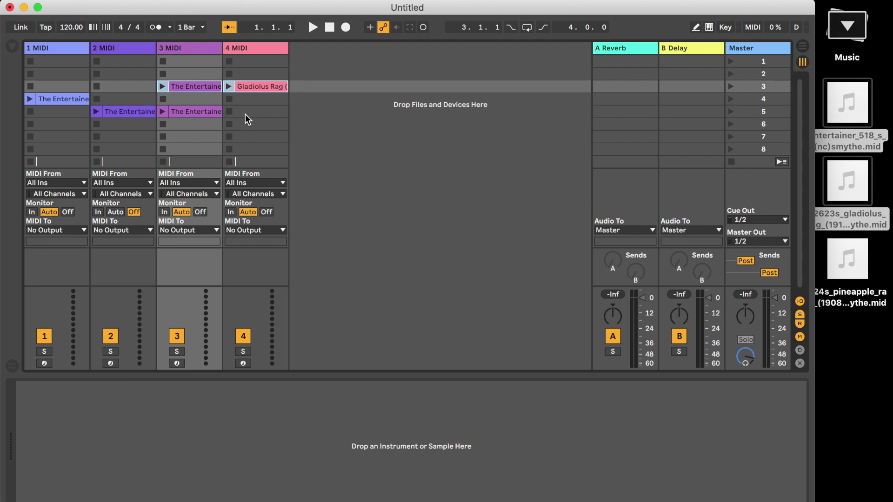
left_click(248, 112)
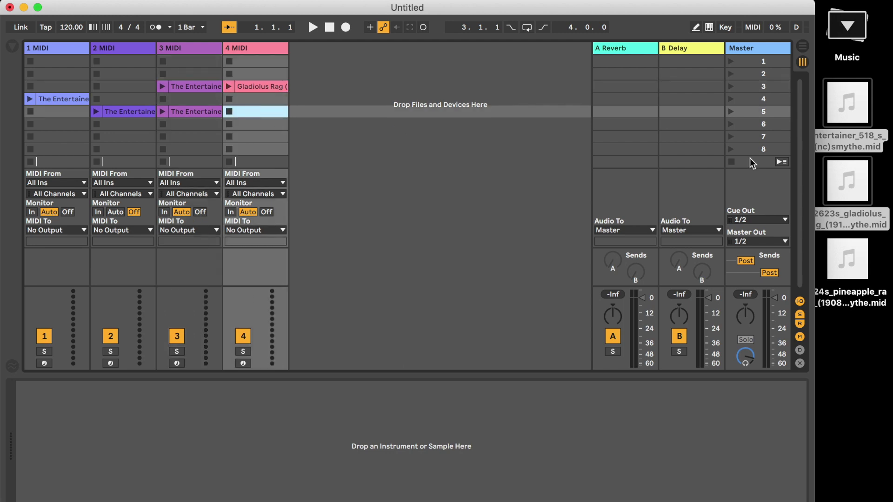
left_click_drag(854, 127, 245, 109)
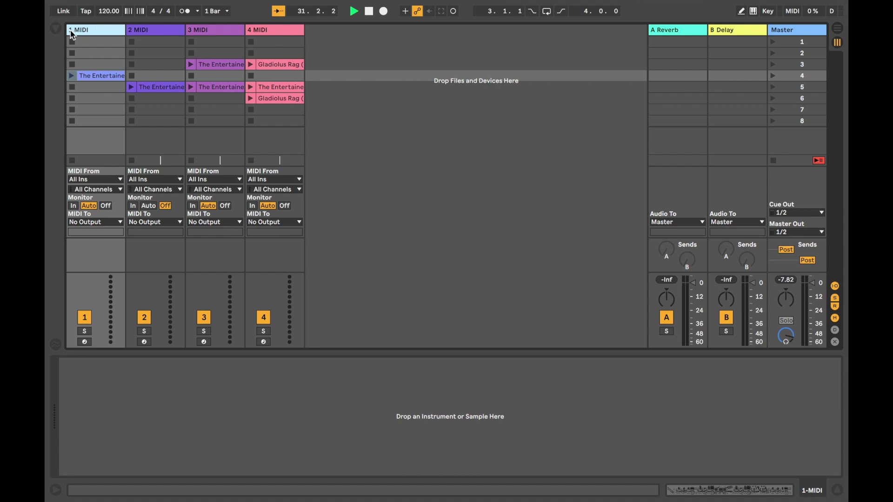
Load Glass Piano from the instrument library onto track 1, then play and stop its Entertainer clip.
left_click(55, 29)
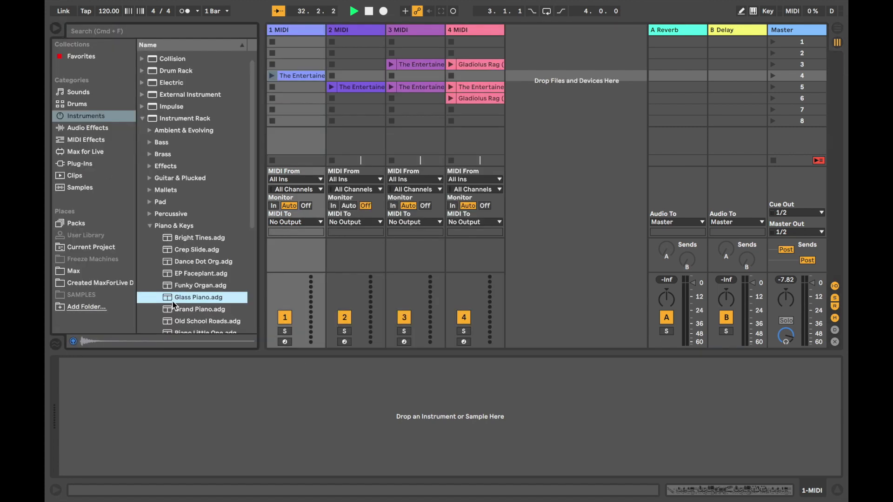
left_click_drag(280, 215, 286, 29)
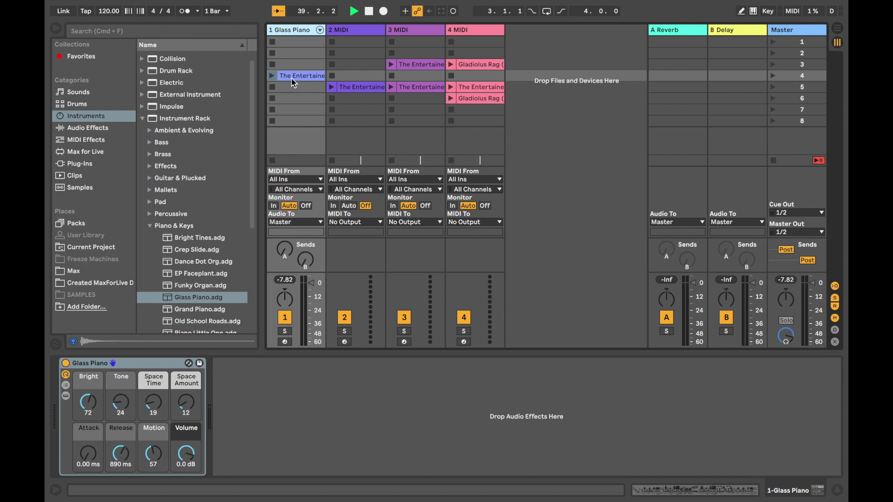
left_click(273, 75)
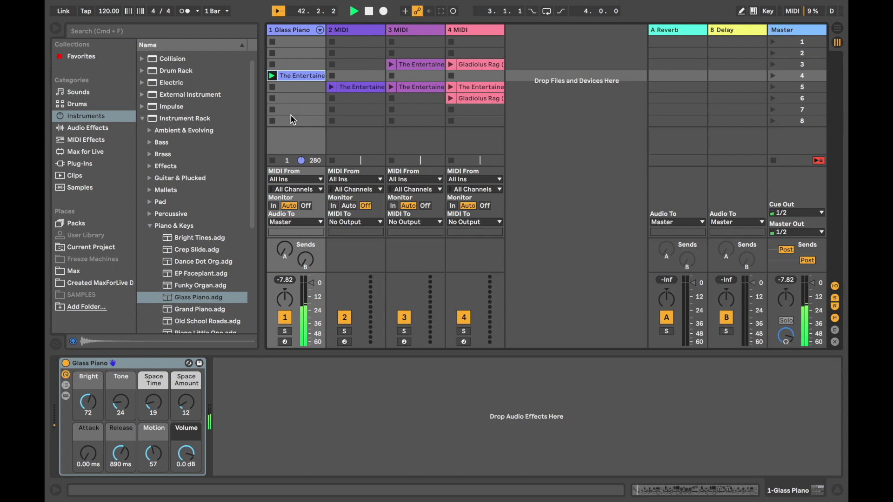
left_click(272, 161)
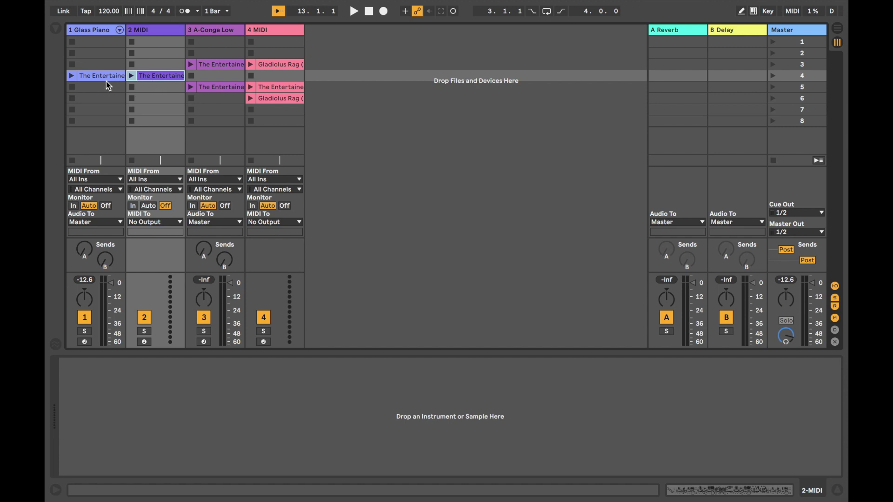
Move track 3's Entertainer clip and track 4's Gladiolus Rag clip down into row 4.
left_click(203, 65)
left_click_drag(204, 65, 206, 77)
left_click_drag(272, 66, 274, 77)
Select all four row-4 clips and drop them into the Arrangement at bar 1.
left_click(80, 78)
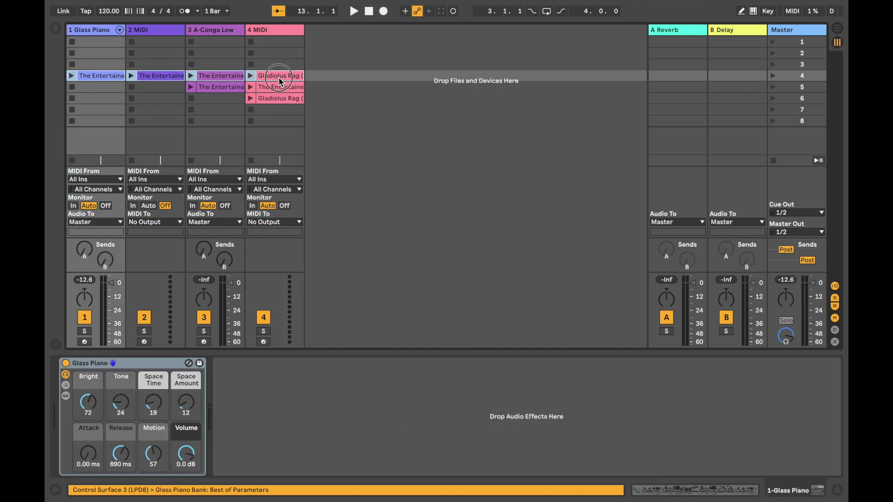
left_click(279, 78)
left_click(99, 78)
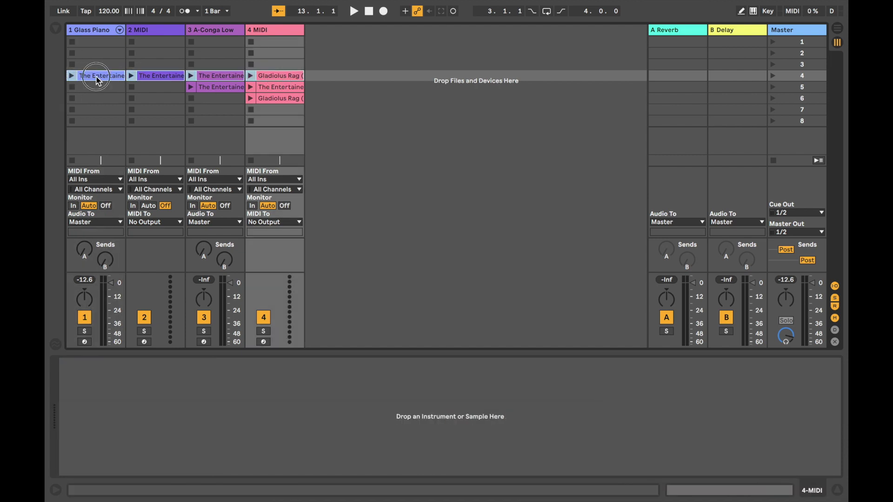
left_click_drag(99, 79, 71, 81)
key("Tab")
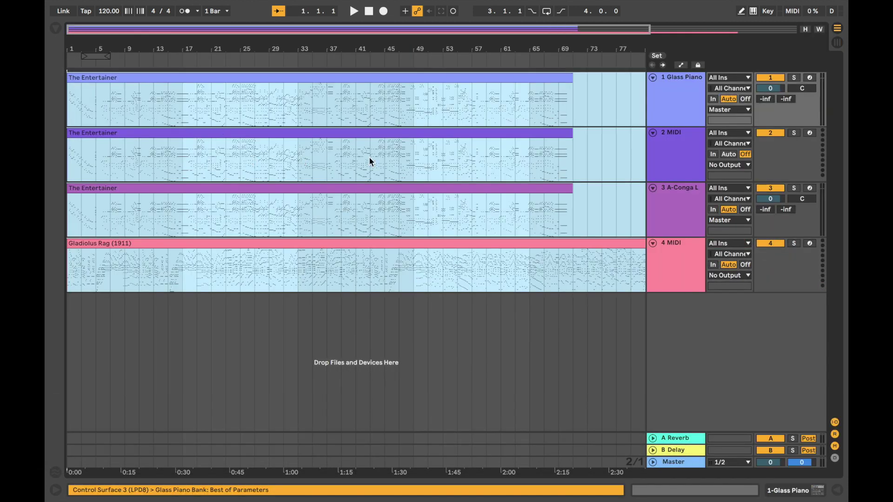
Zoom out the Arrangement to show the full clips and select the Entertainer clips on tracks 1–3.
left_click(603, 159)
left_click(366, 80)
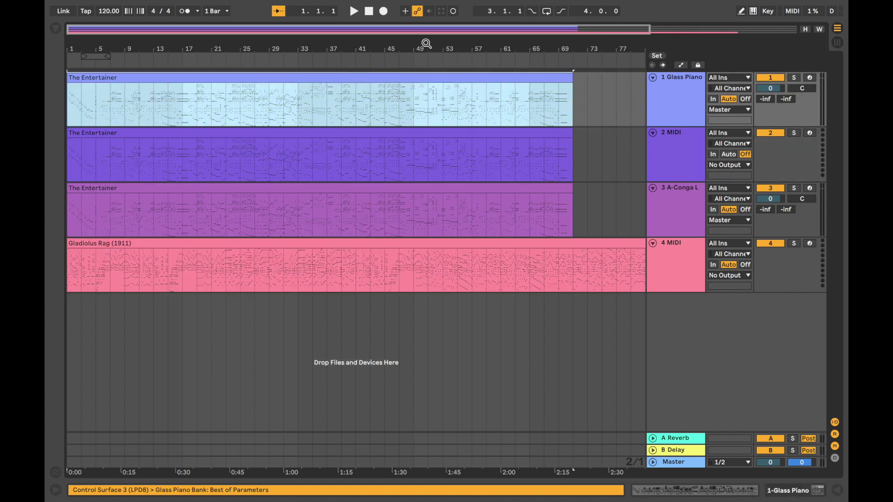
left_click_drag(428, 34, 516, 31)
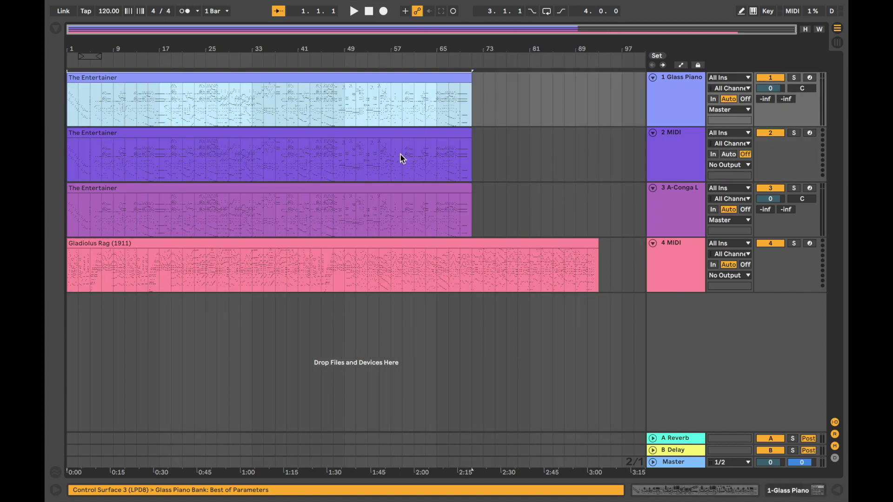
left_click(389, 132)
left_click(385, 188)
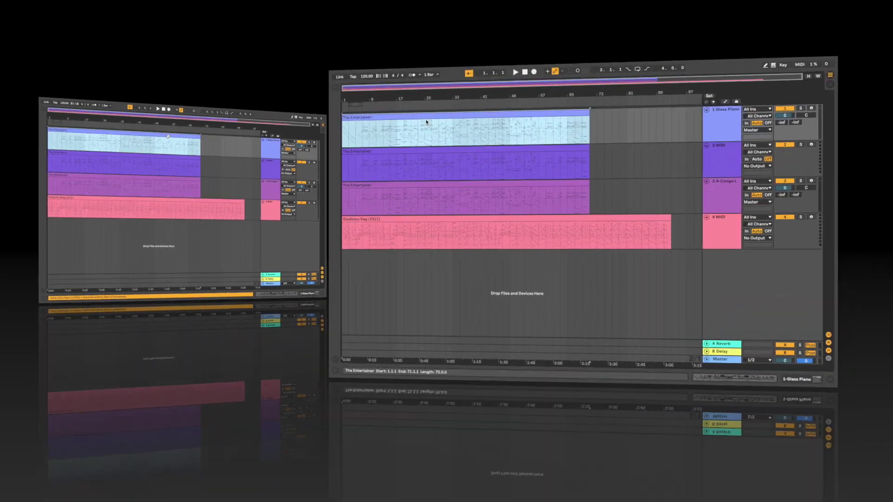
left_click(207, 88)
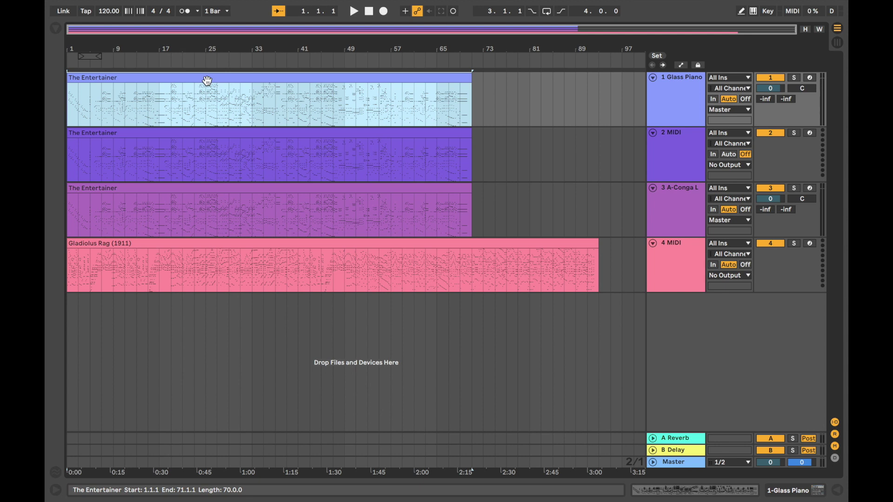
right_click(207, 80)
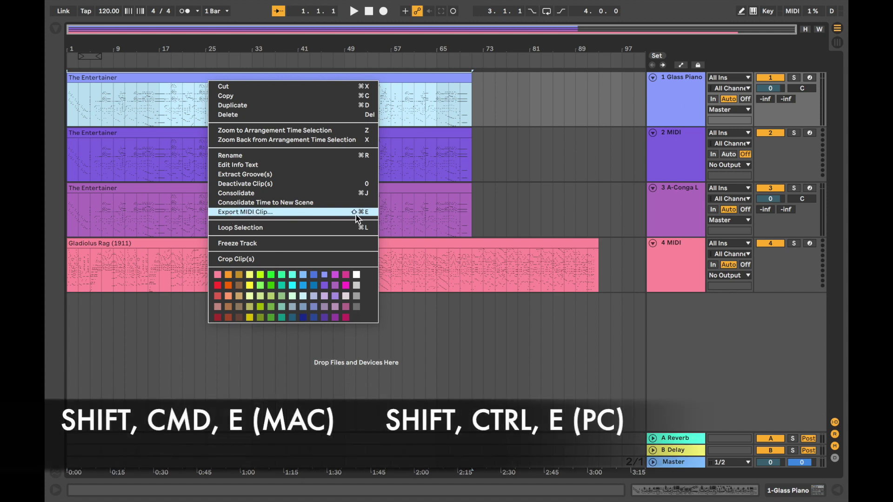
left_click(267, 213)
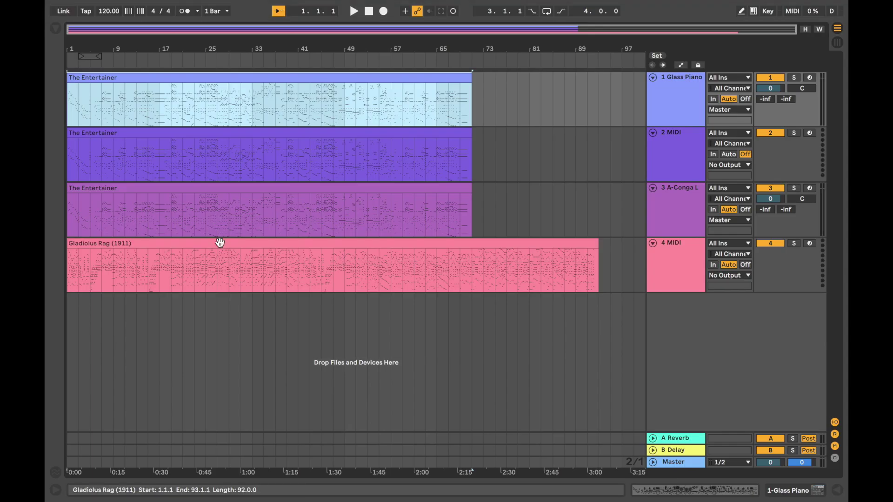
Export the selected Entertainer clip as a MIDI file under its default name.
left_click(117, 8)
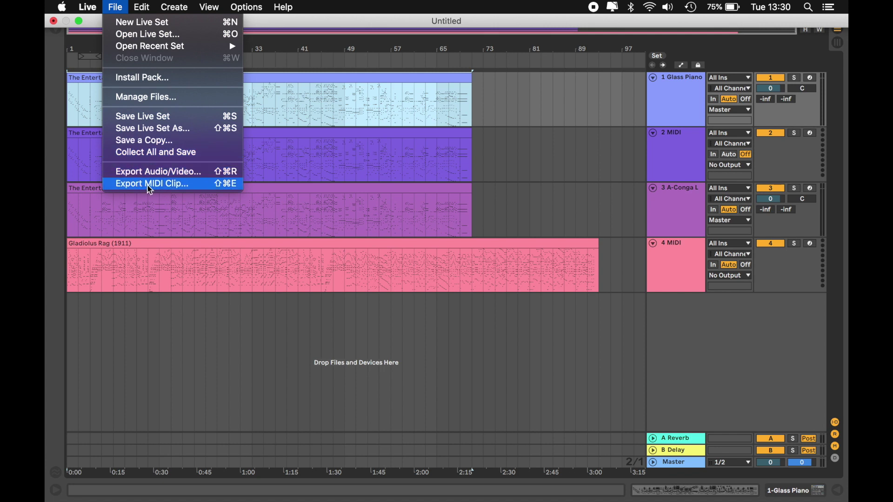
left_click(209, 188)
key("Return")
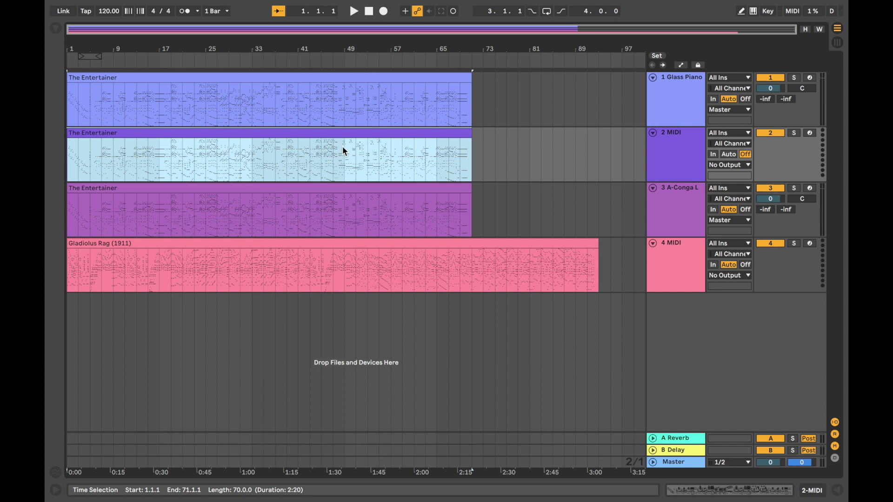
left_click(319, 79, "shift")
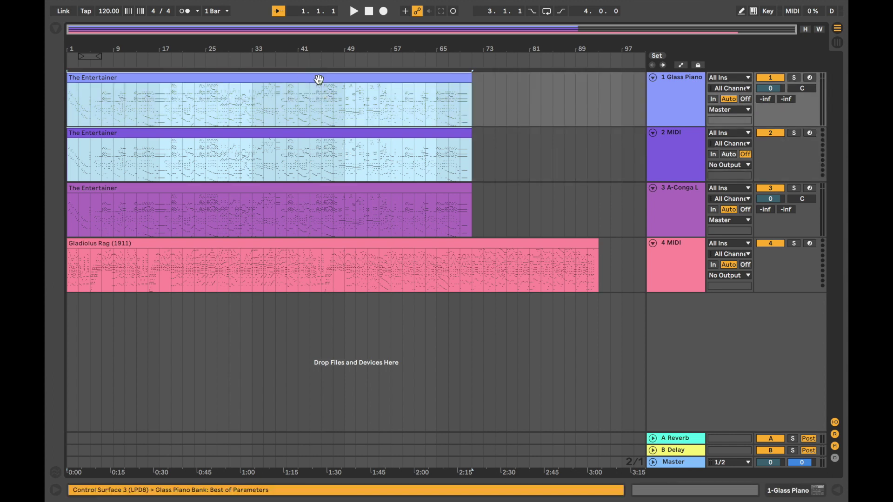
right_click(318, 79)
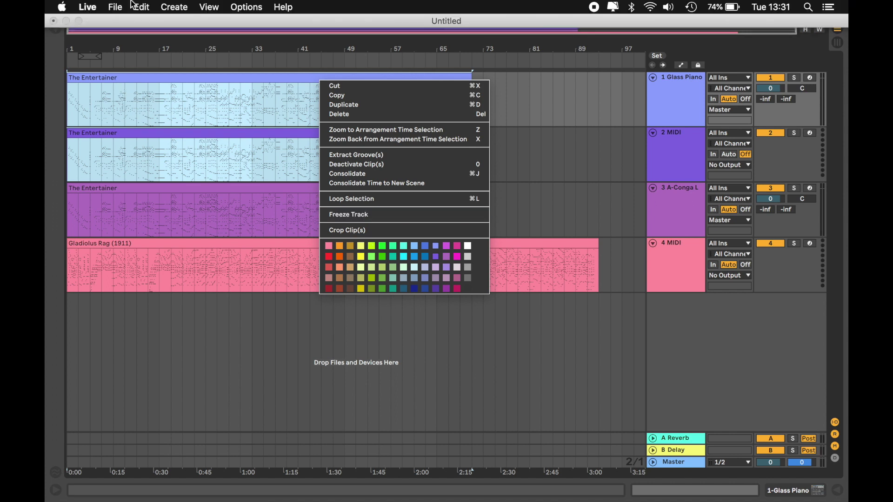
left_click(117, 7)
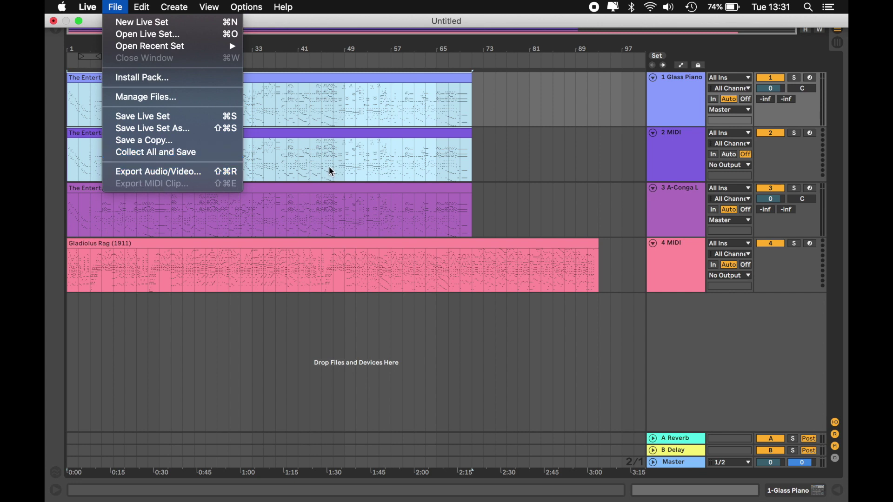
left_click(524, 159)
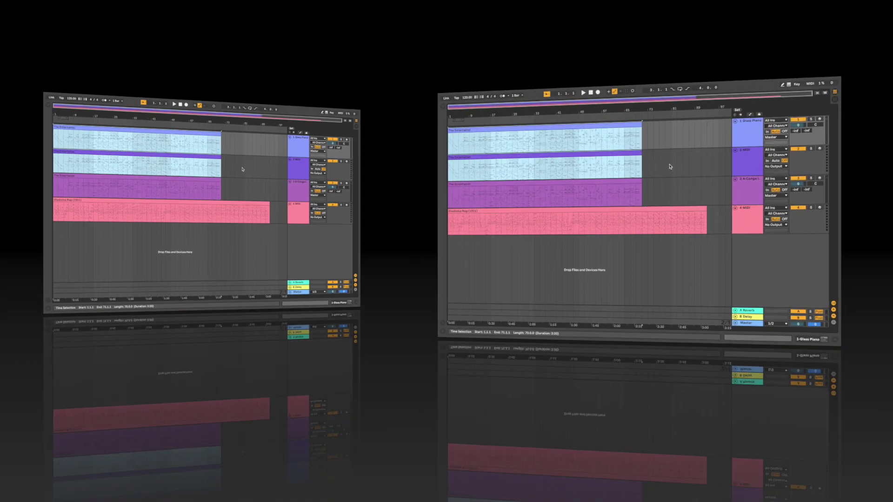